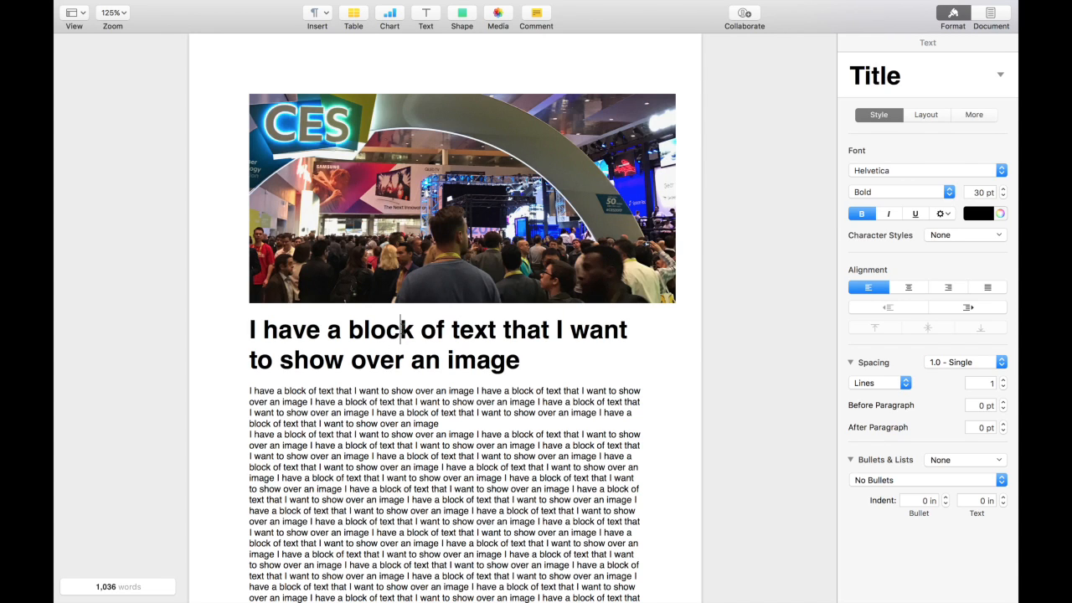
triple_click(420, 344)
shift+click(435, 409)
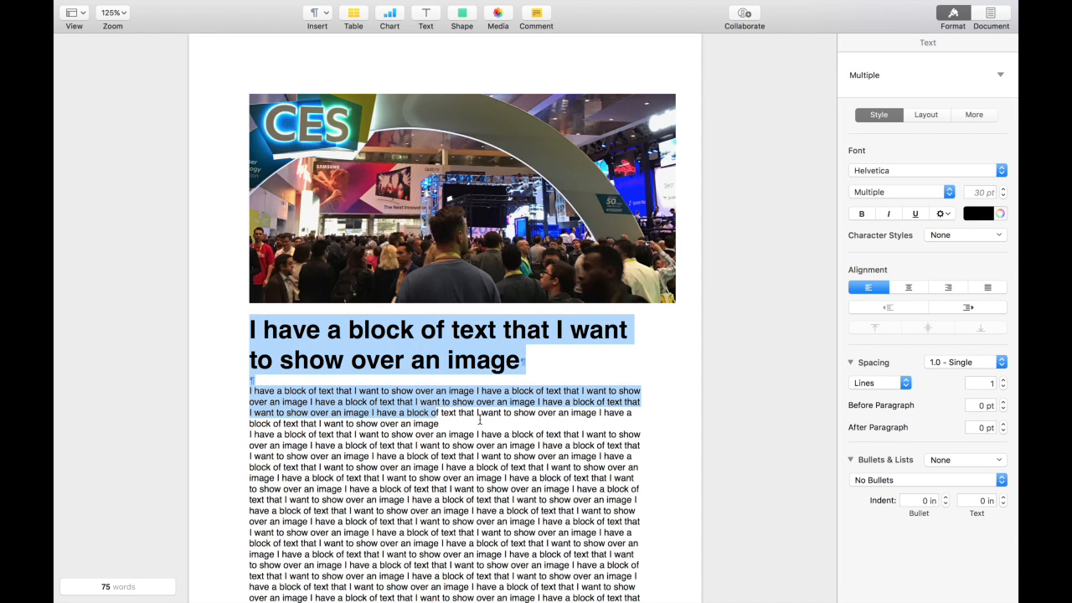
click(480, 420)
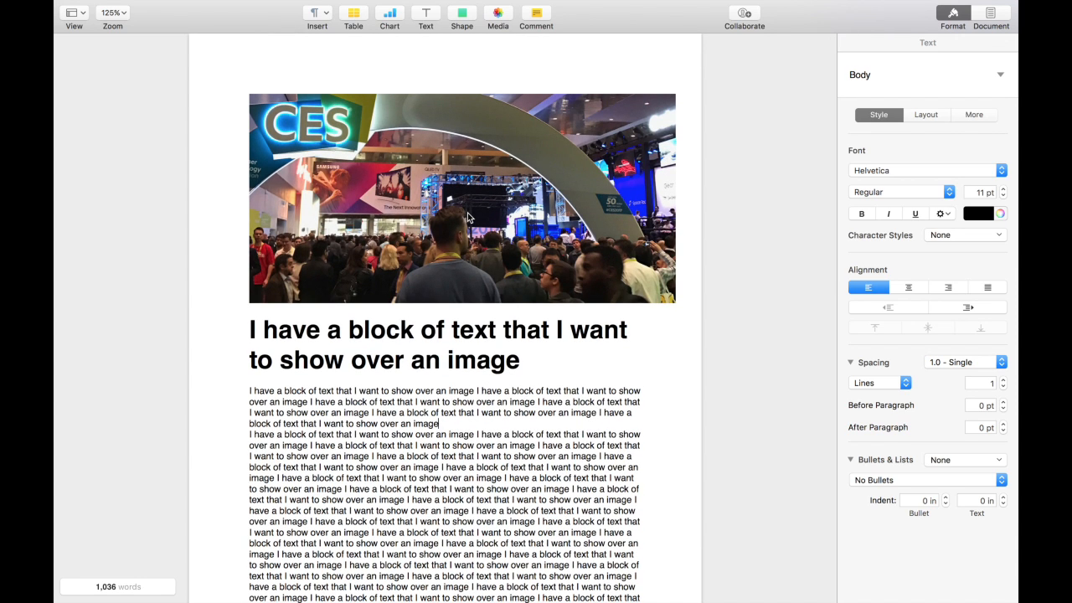
Step: Set the CES image's text wrap to None so the body text runs behind it
click(467, 218)
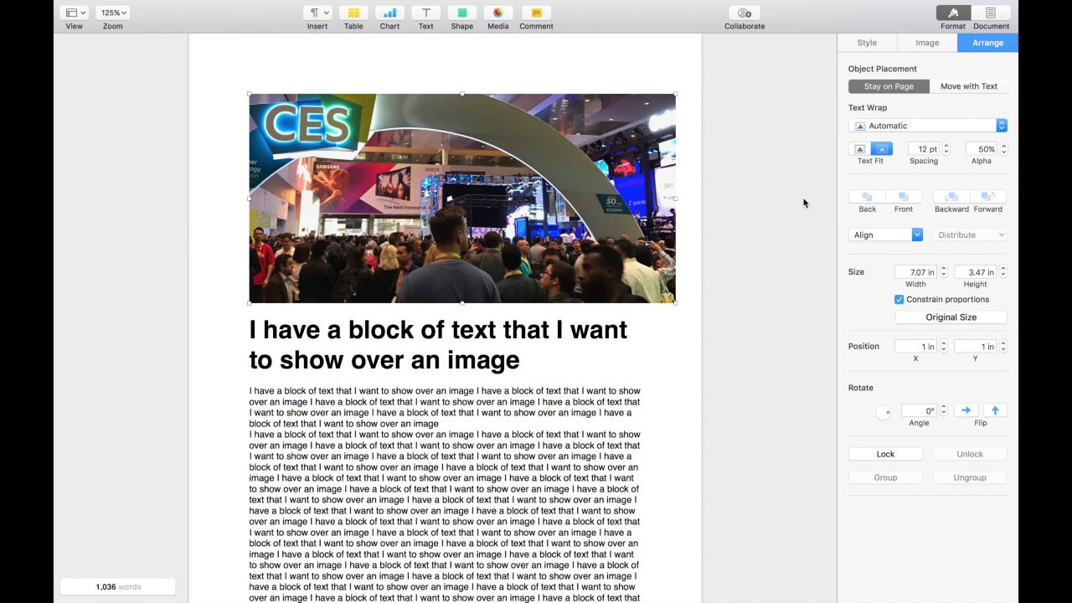
click(856, 198)
click(909, 126)
click(898, 177)
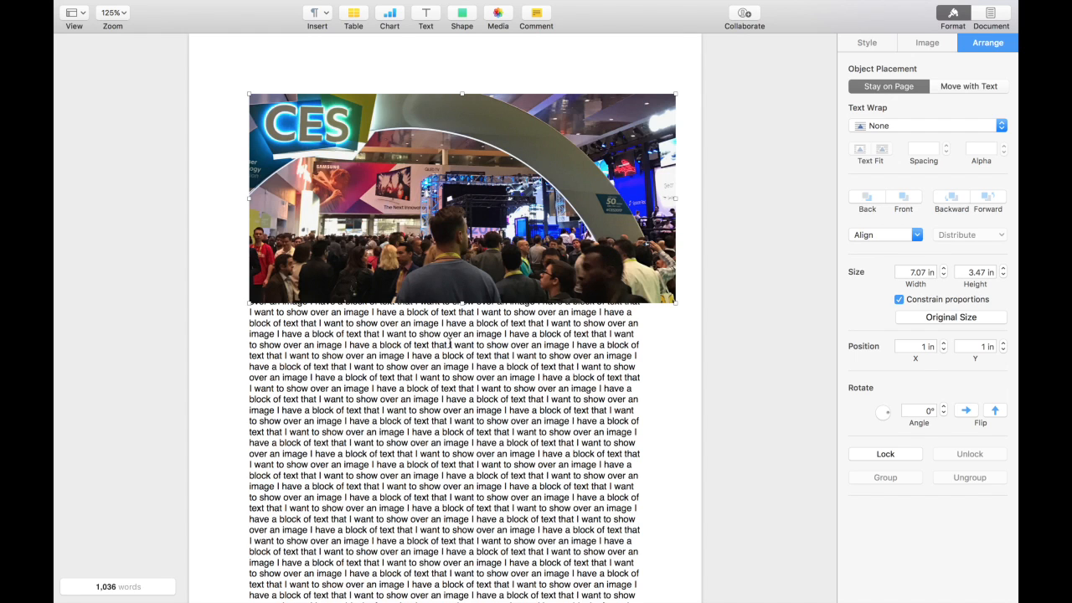
click(444, 353)
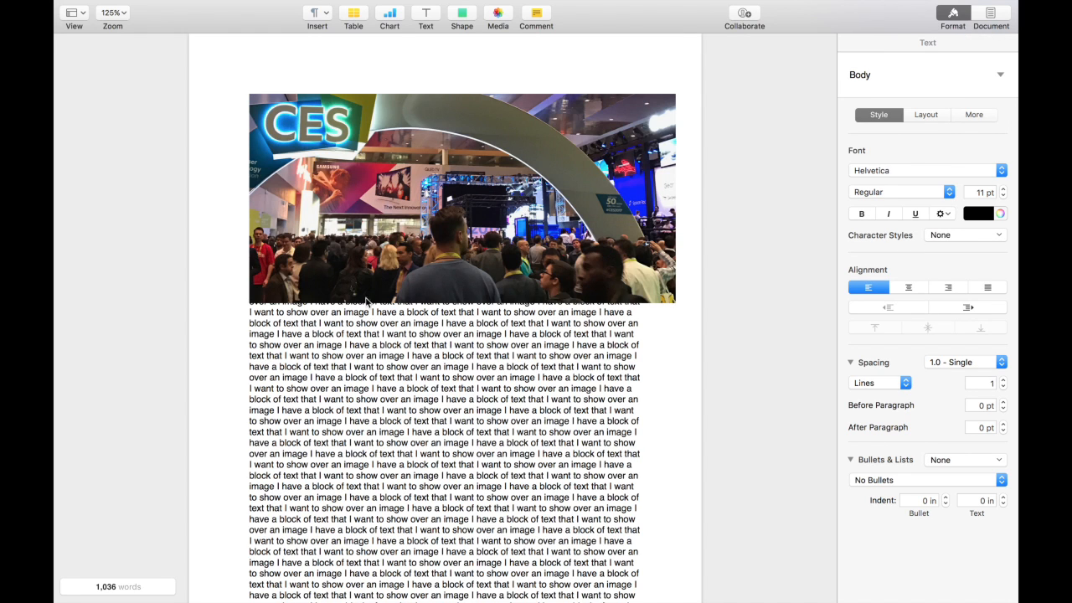
Step: Move the CES image to the section master so it sits behind the text
click(434, 219)
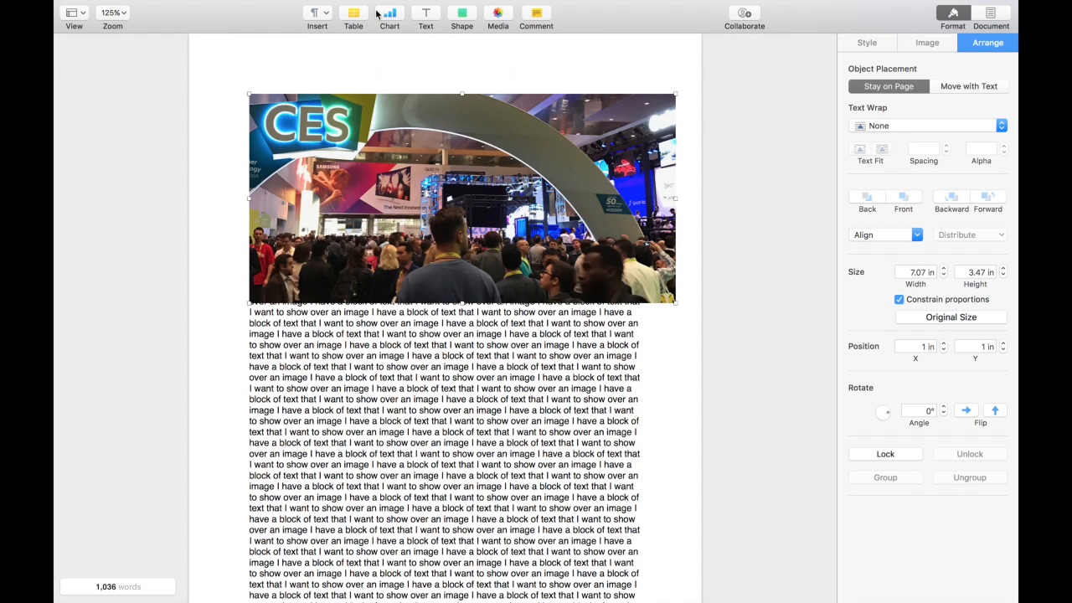
mouse_move(317, 4)
click(284, 7)
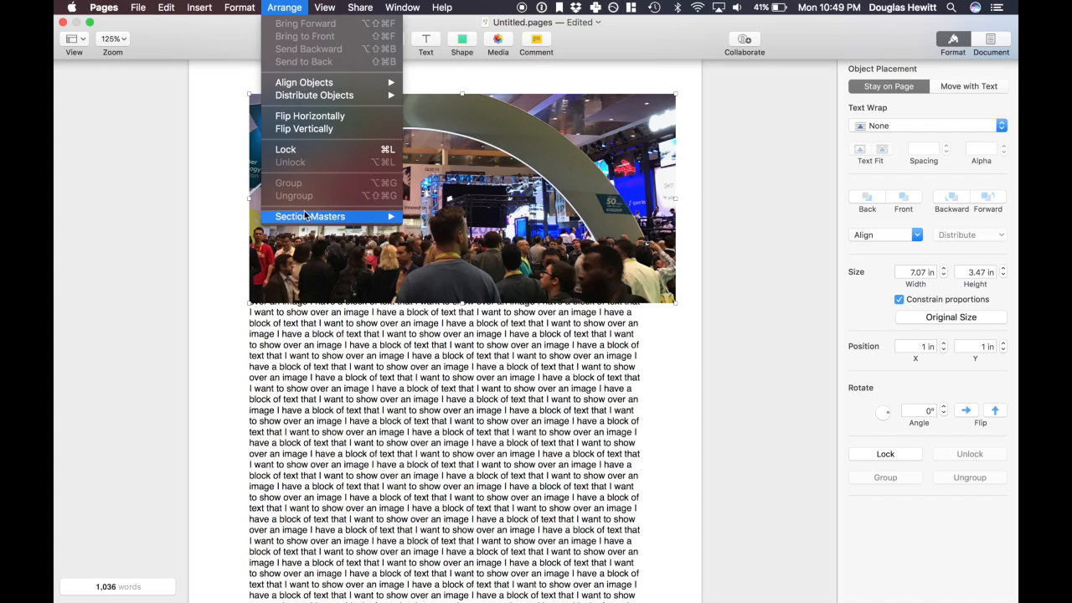
mouse_move(305, 215)
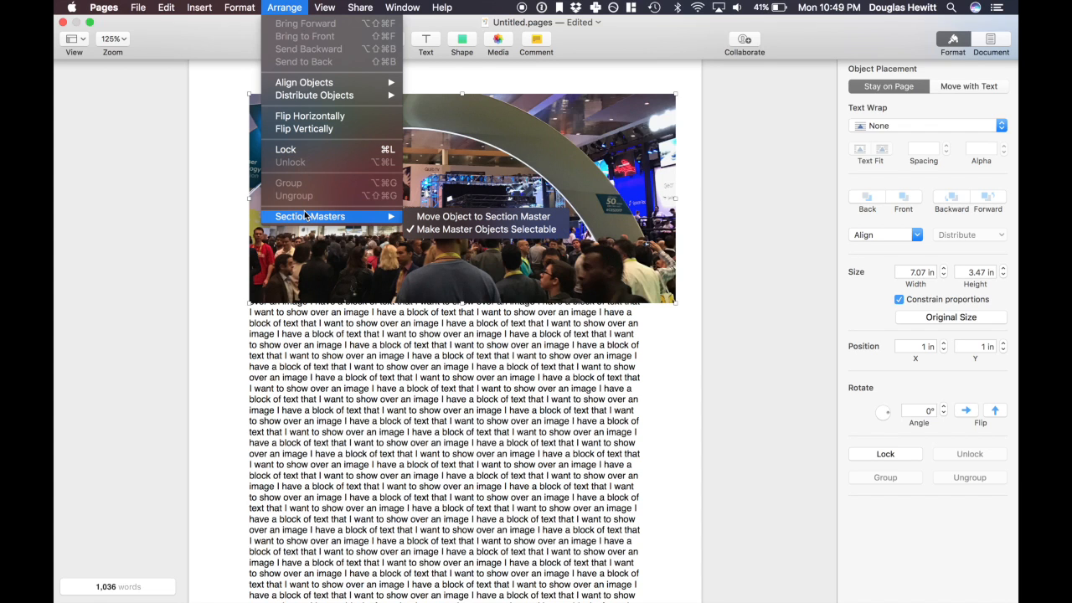
click(423, 220)
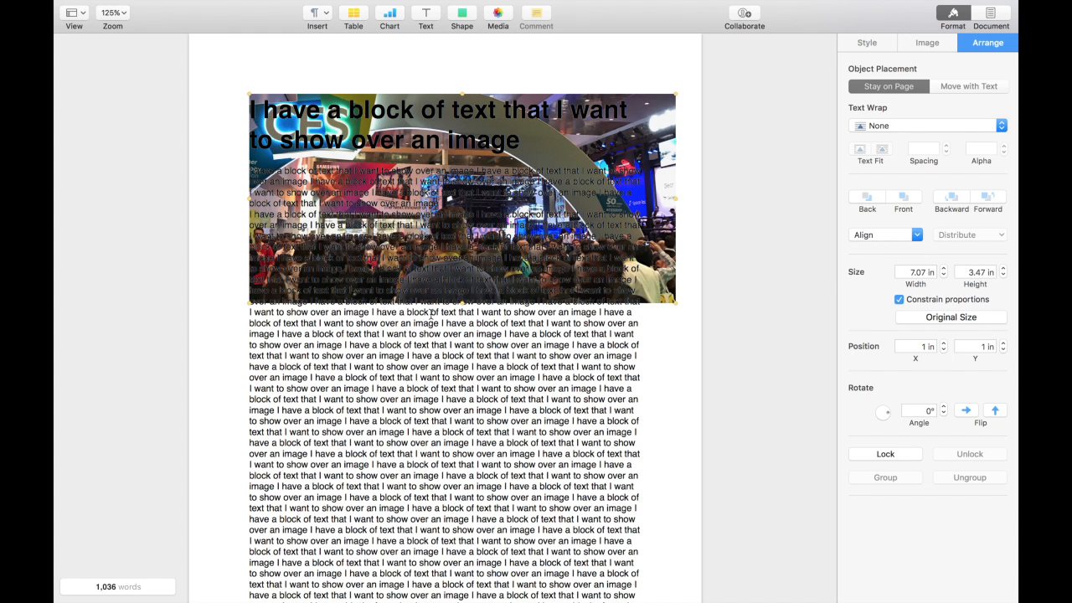
Step: Check how the master image appears on the following page and whether it can be selected on the first page
scroll(453, 376, up, 1)
scroll(520, 235, down, 15)
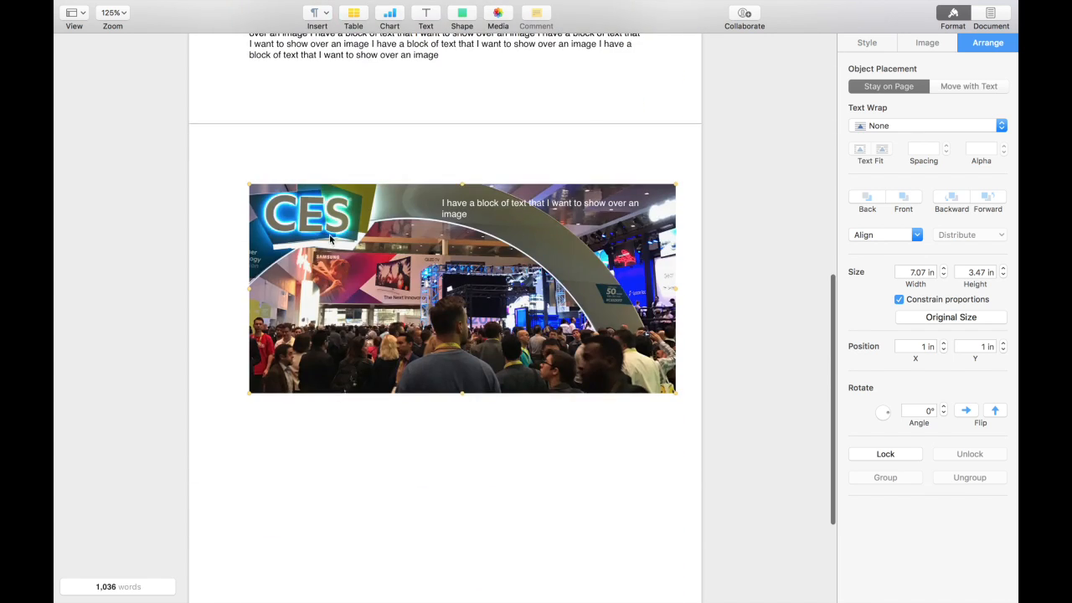
click(217, 277)
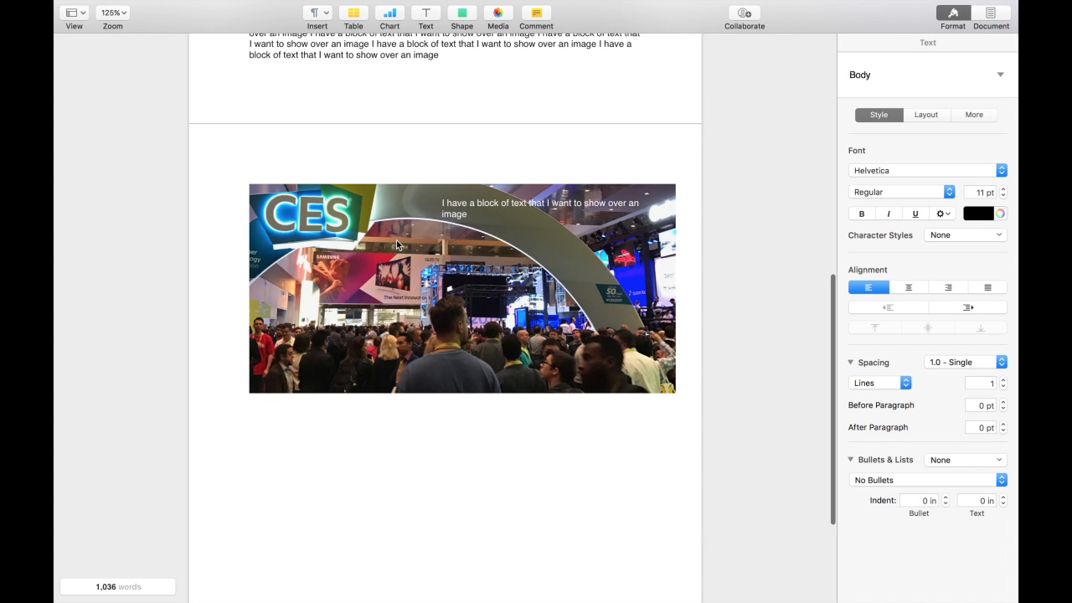
scroll(396, 242, up, 5)
scroll(397, 244, up, 12)
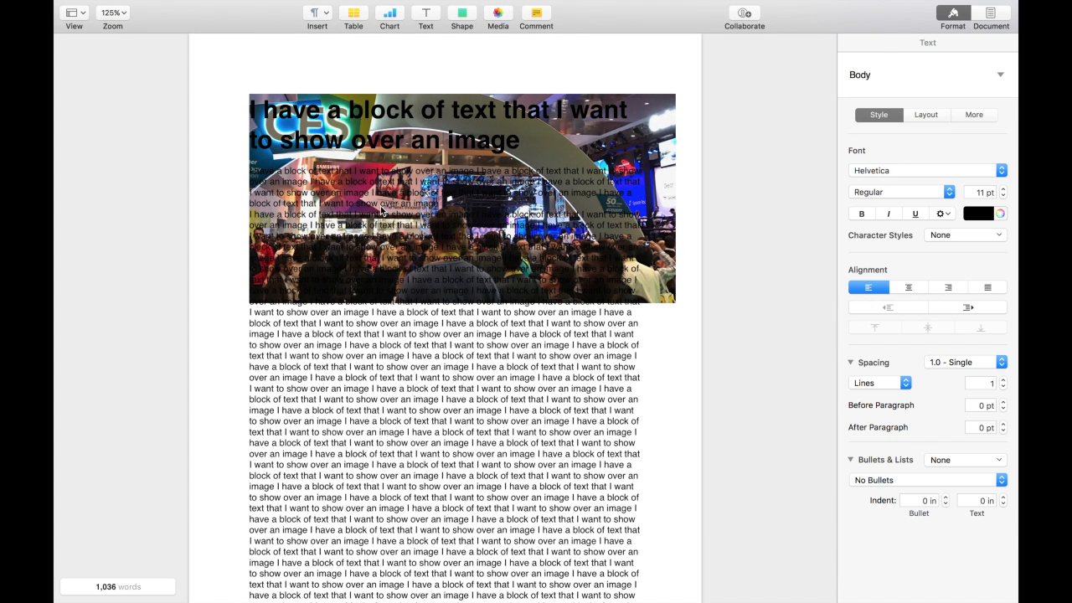
click(382, 211)
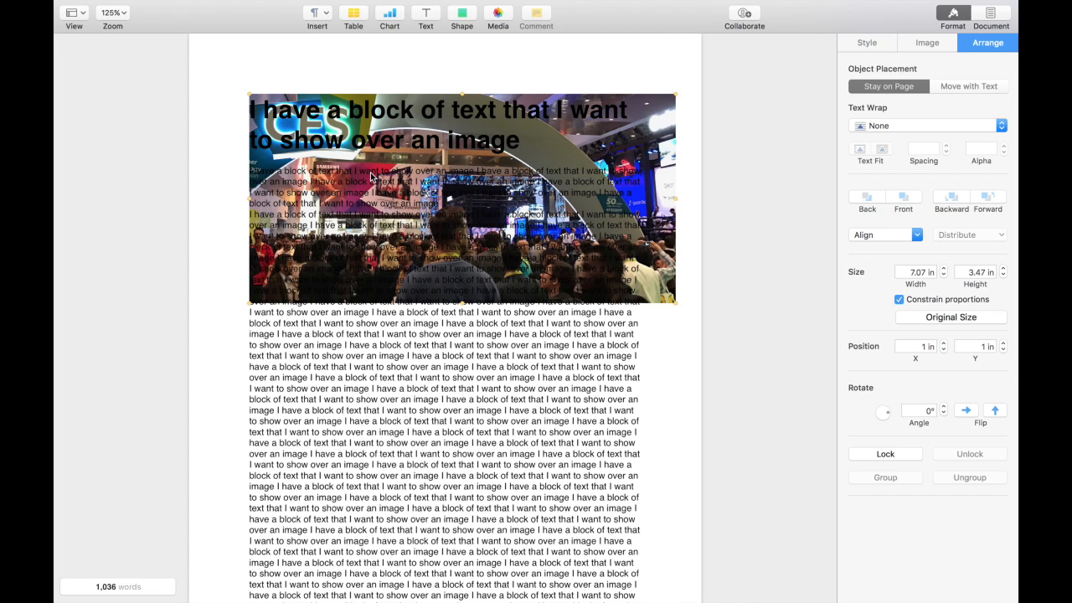
click(222, 203)
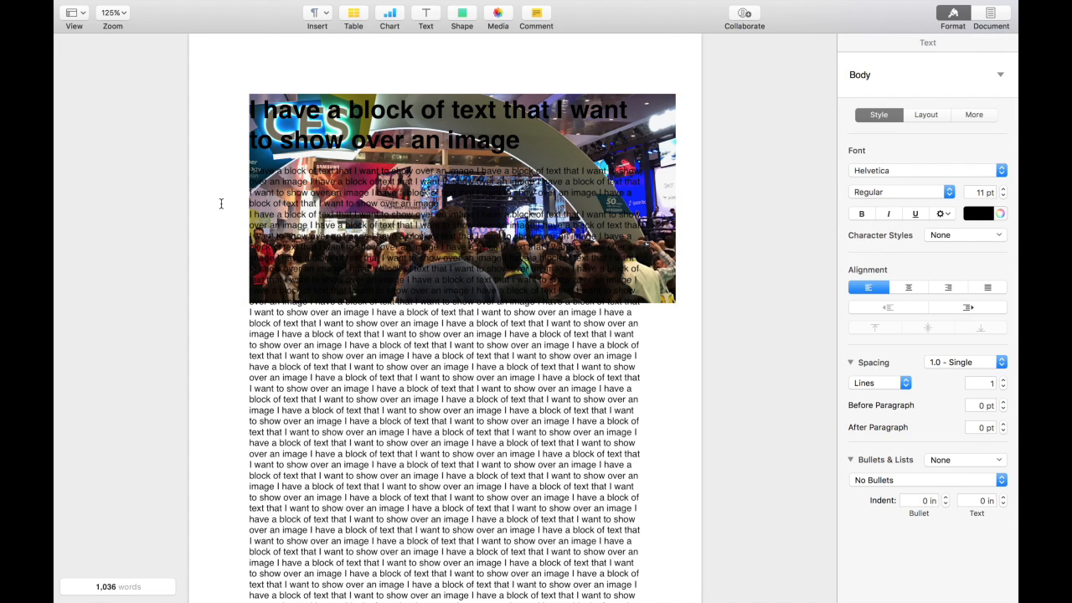
Step: Turn off Make Master Objects Selectable for the section masters
click(286, 216)
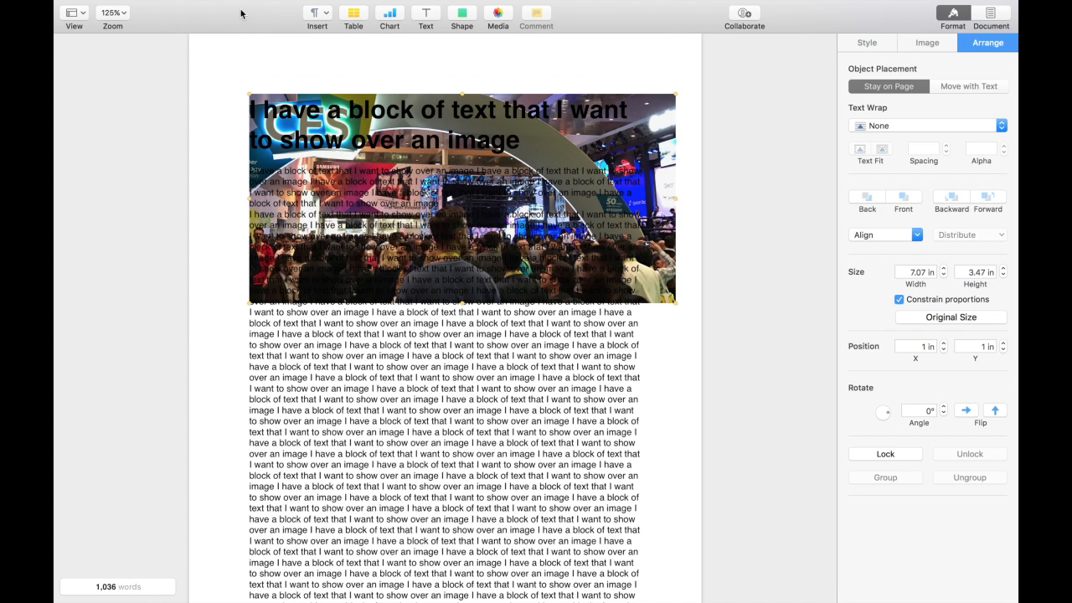
mouse_move(241, 3)
click(284, 7)
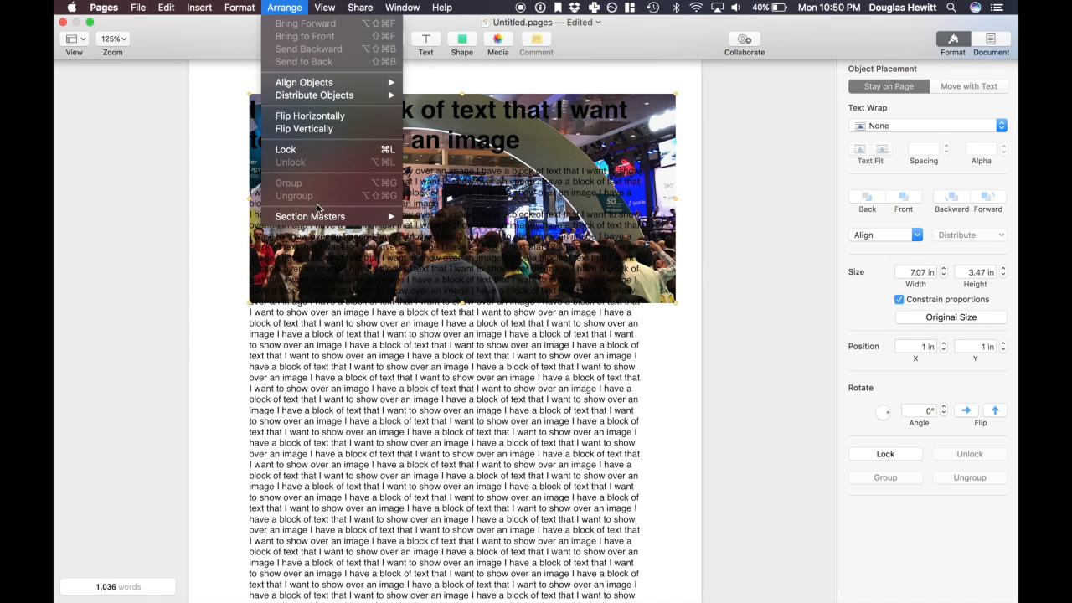
mouse_move(323, 218)
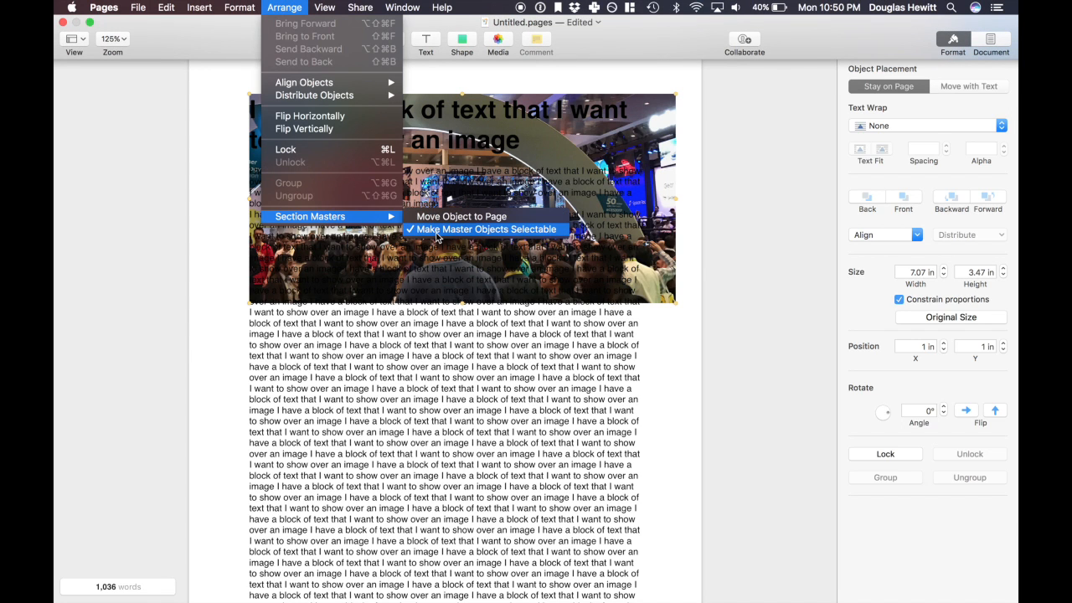
click(436, 232)
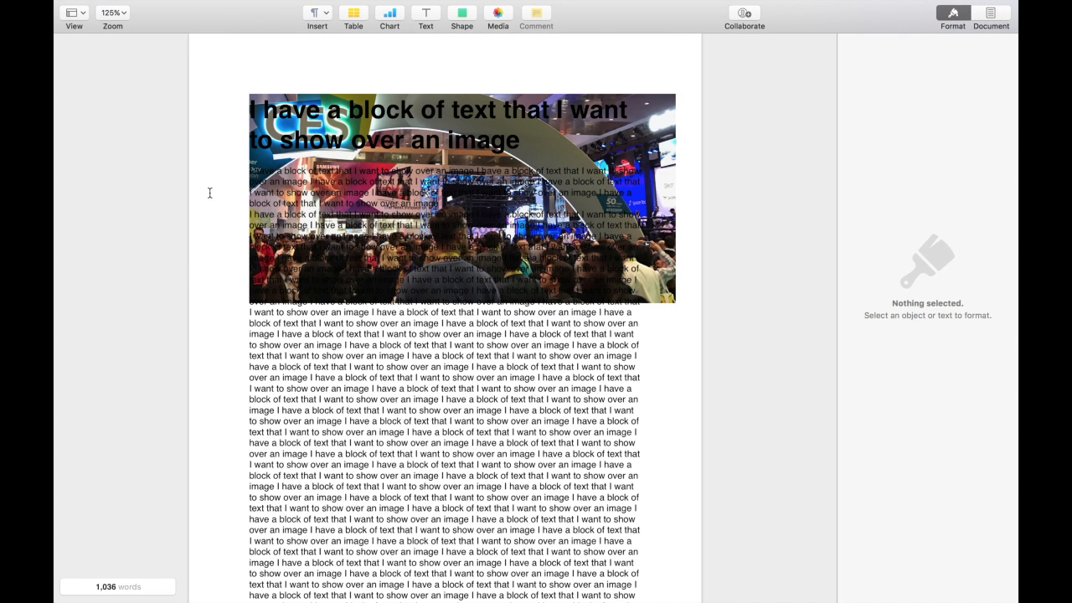
Step: Test selecting the body text over the image and placing the cursor at the end of the heading
click(248, 366)
drag(310, 213, 340, 344)
click(361, 365)
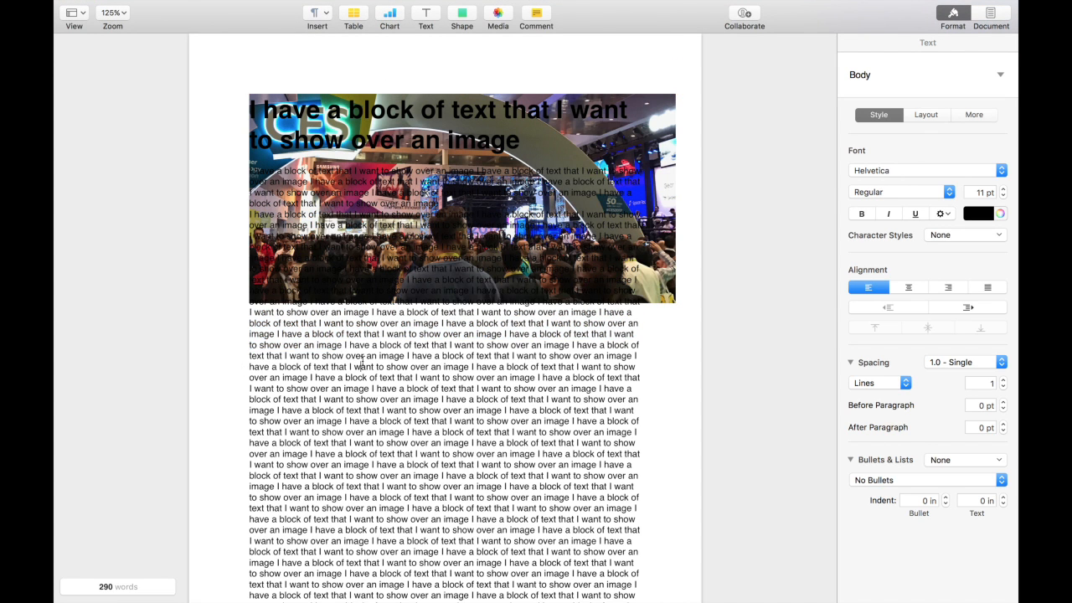
click(561, 146)
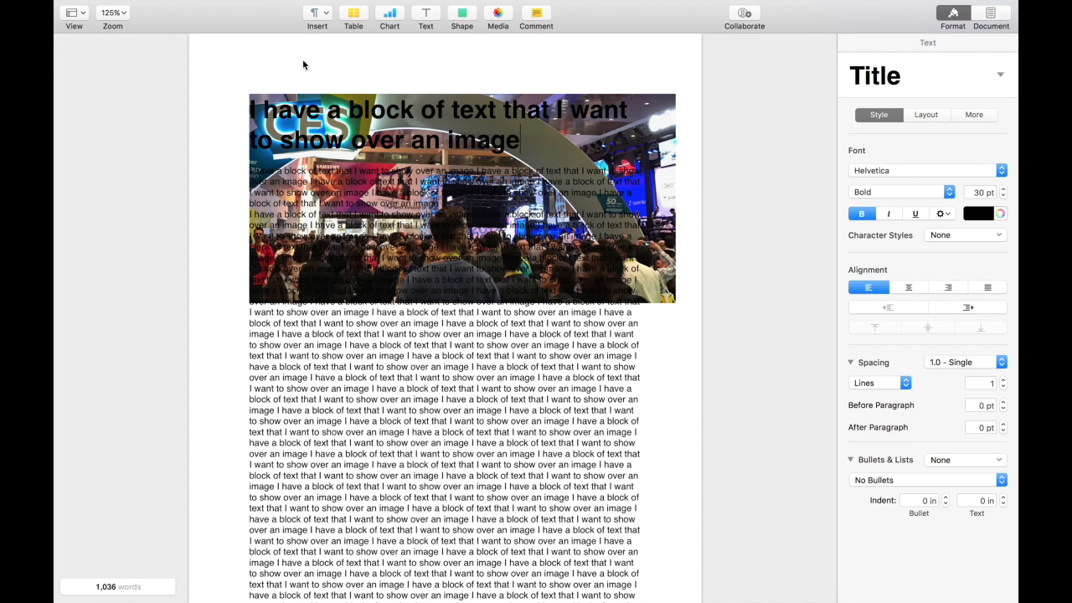
Step: Turn Make Master Objects Selectable back on for the section masters
mouse_move(219, 5)
click(276, 8)
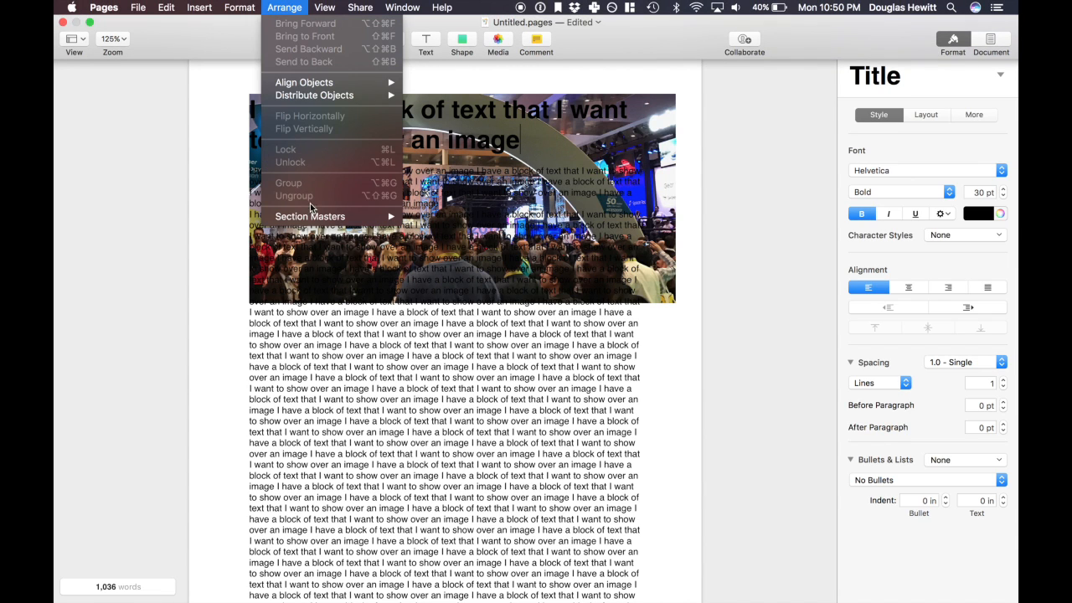
mouse_move(316, 216)
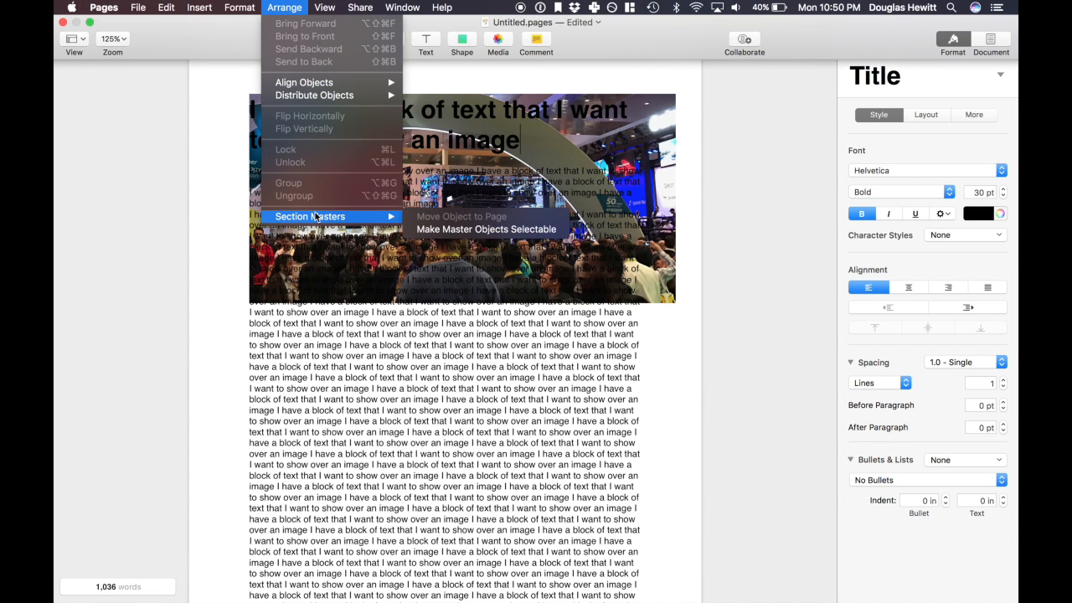
click(434, 229)
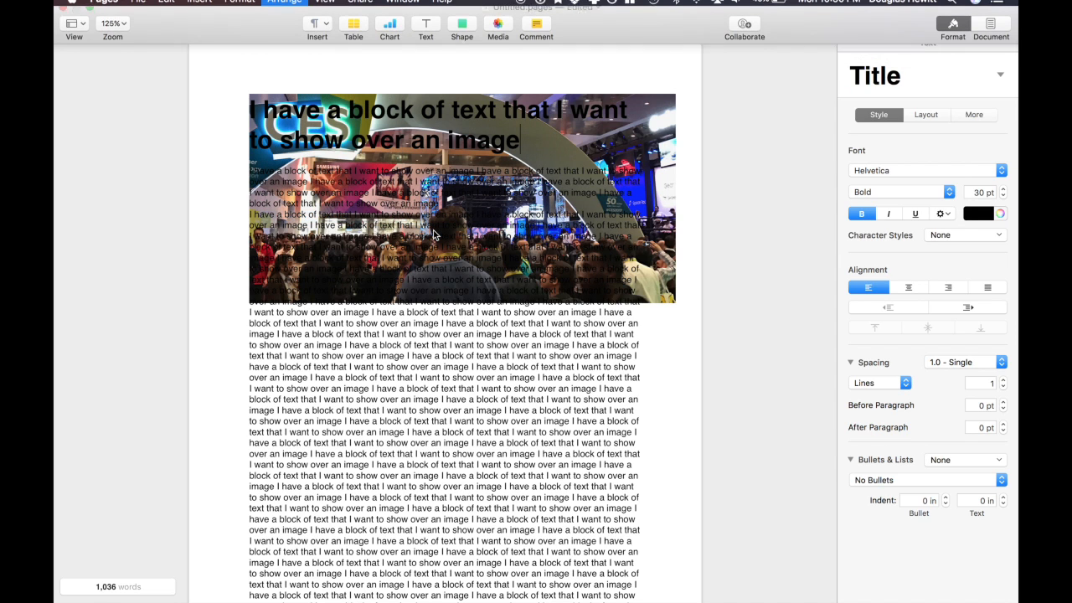
Step: Move the CES image from the section master back to the page
click(660, 134)
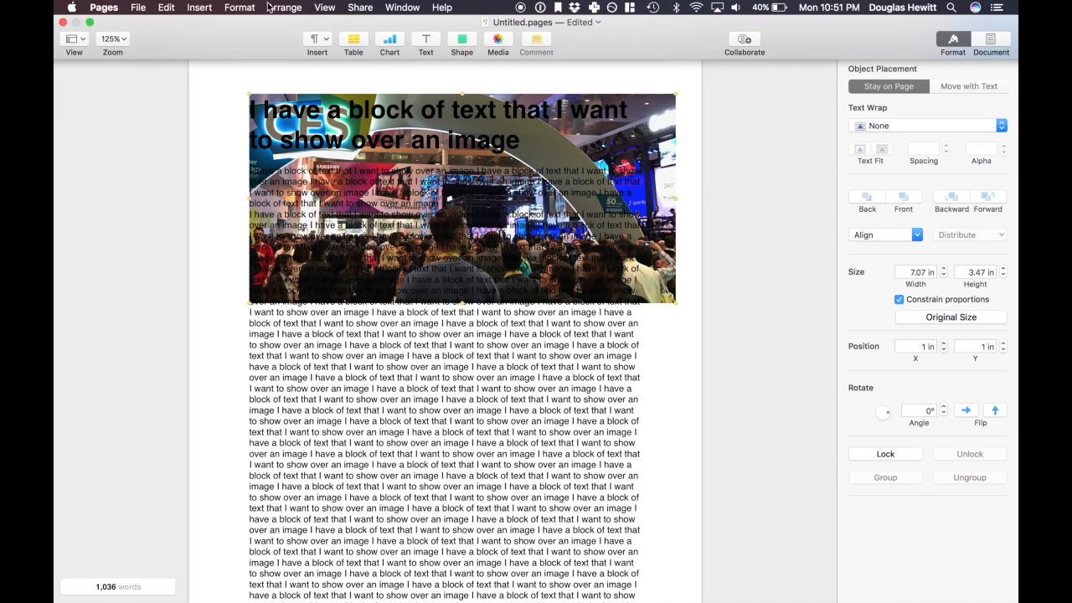
click(270, 7)
mouse_move(331, 216)
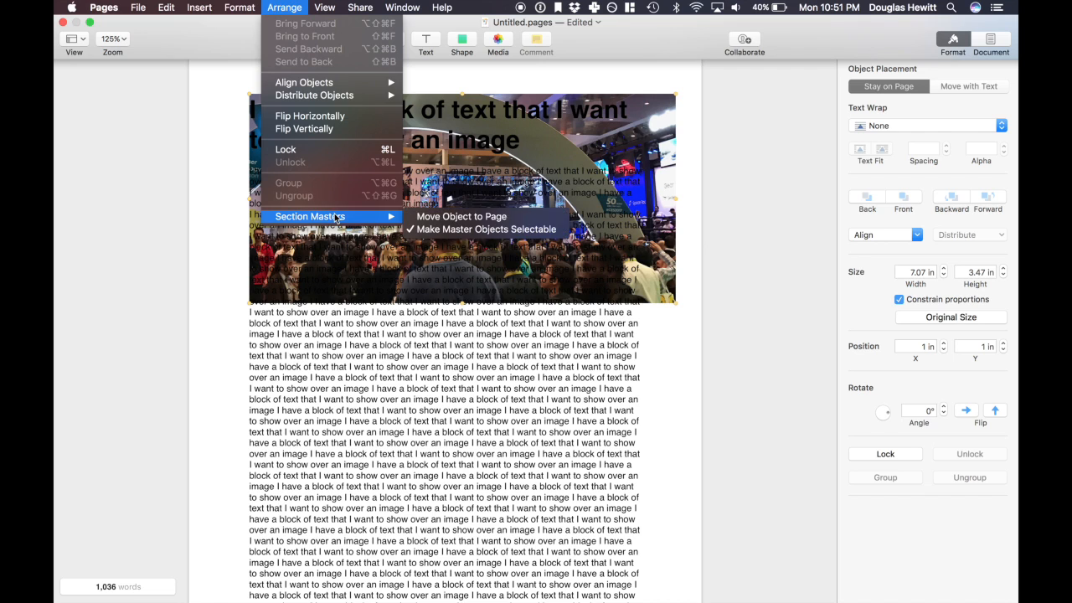
click(427, 219)
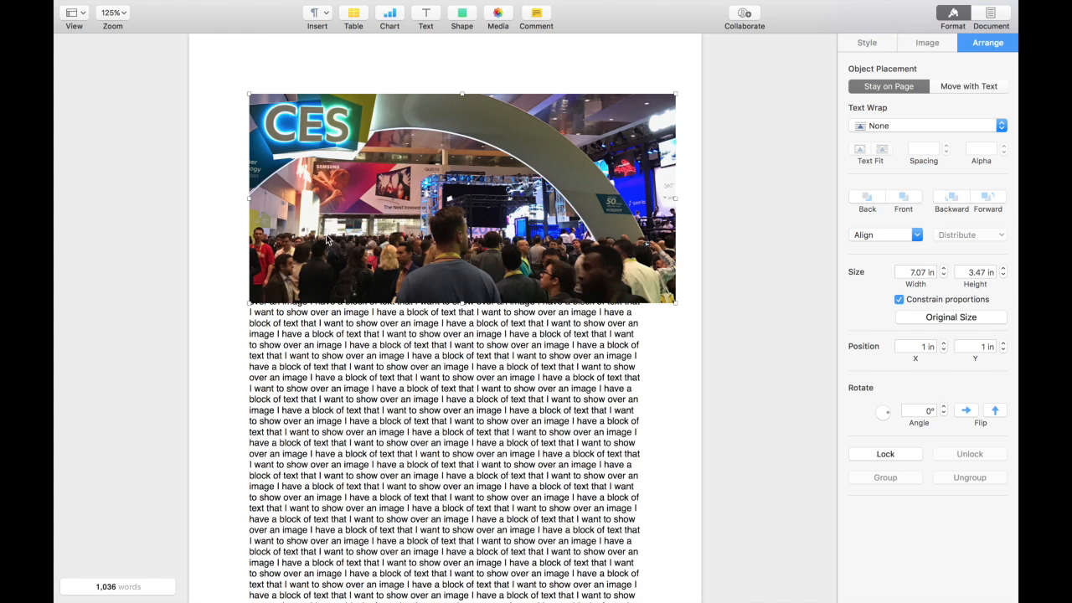
scroll(353, 329, down, 15)
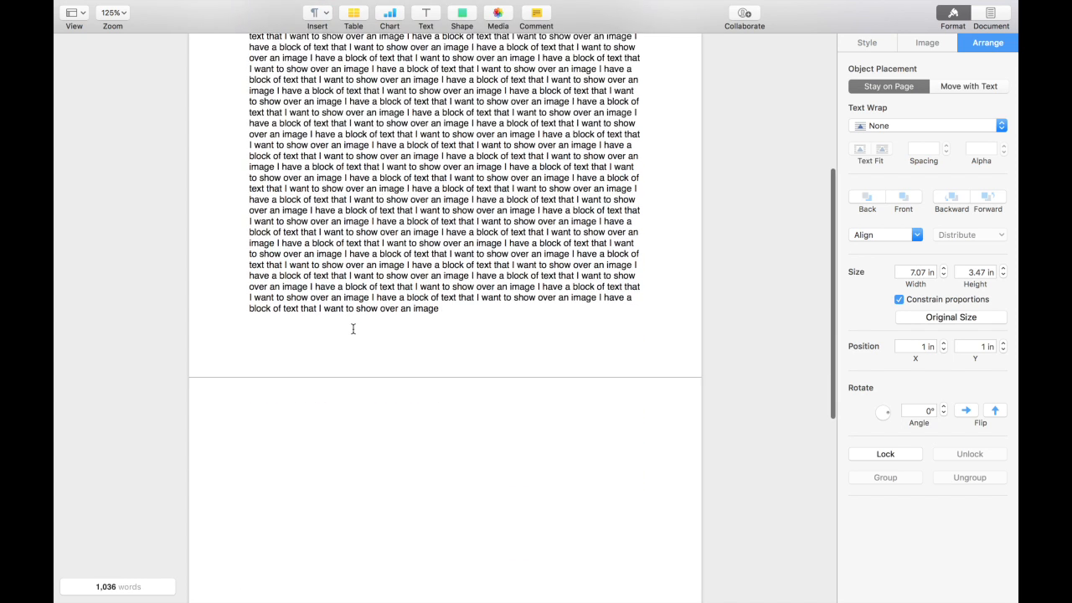
scroll(352, 329, up, 5)
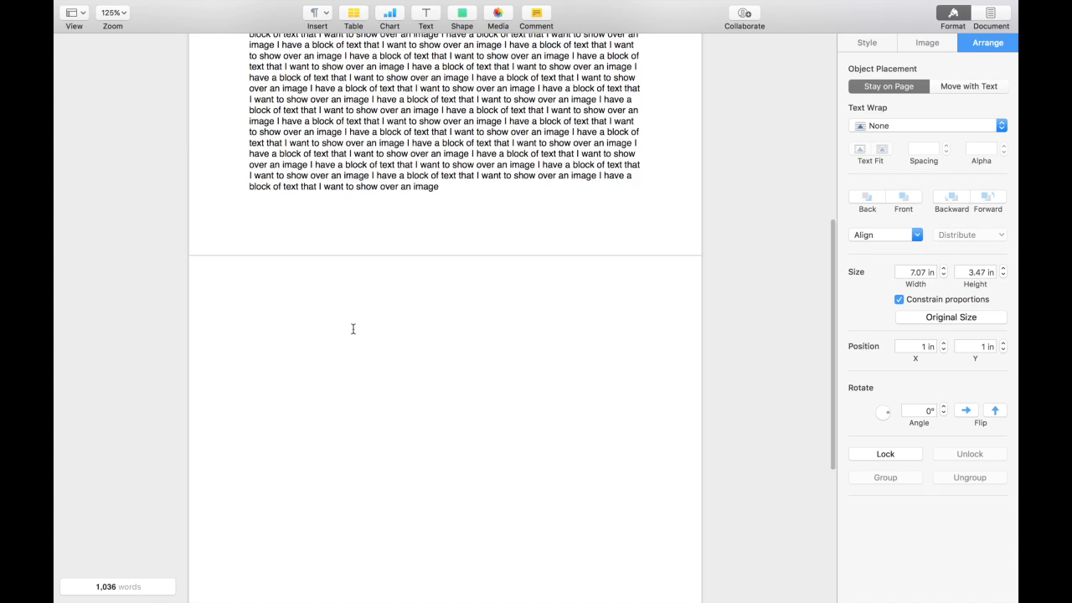
scroll(352, 329, up, 6)
scroll(353, 333, up, 4)
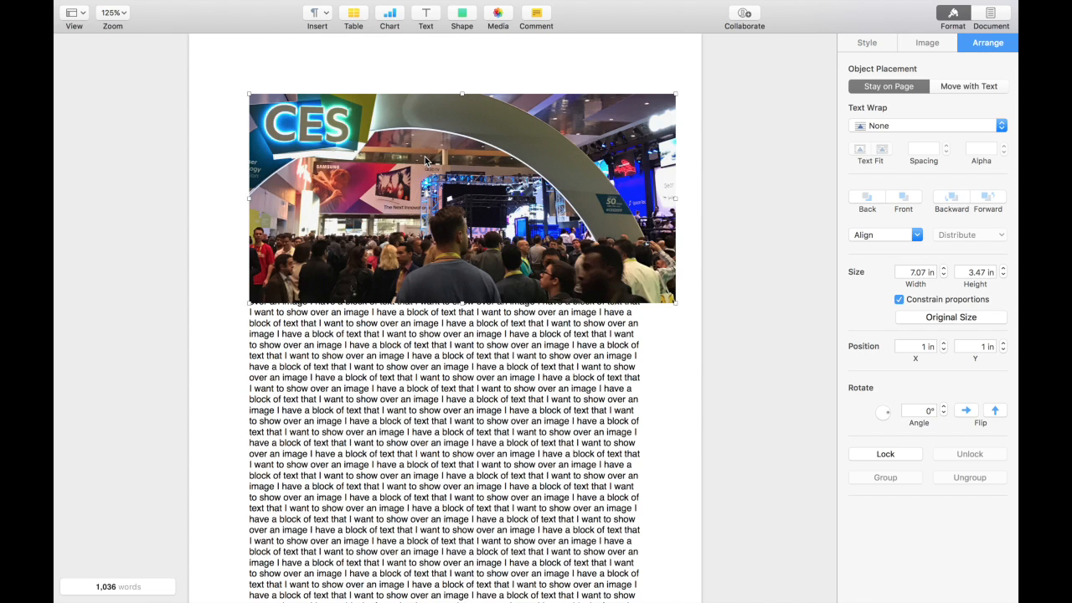
Step: Insert a text box, paste the copied white heading text box, and place the pasted one over the image at about X 4.34 in, Y 1.44 in
click(423, 16)
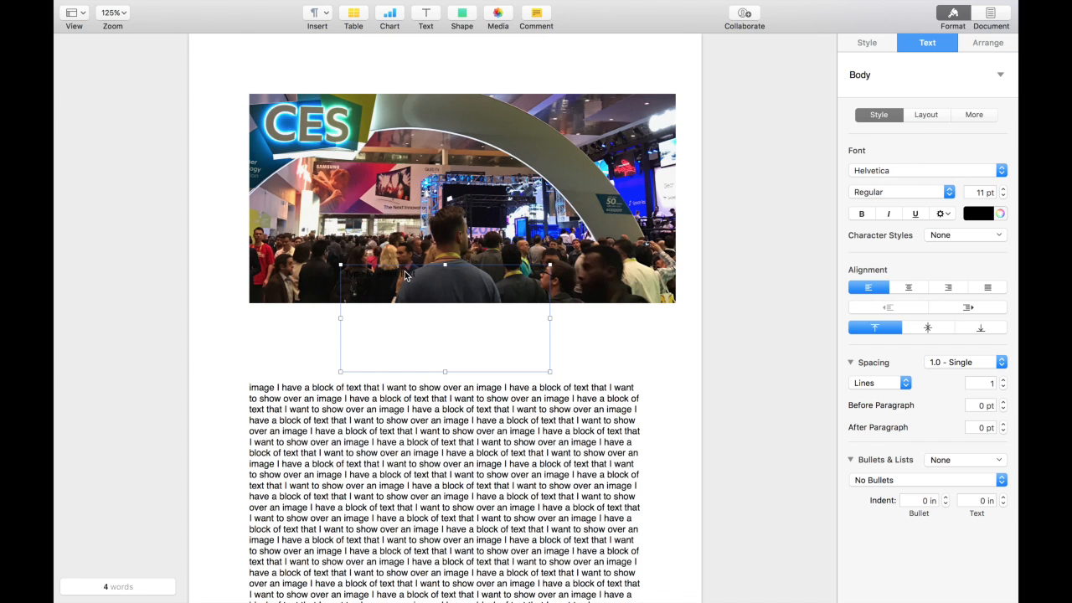
key(super+v)
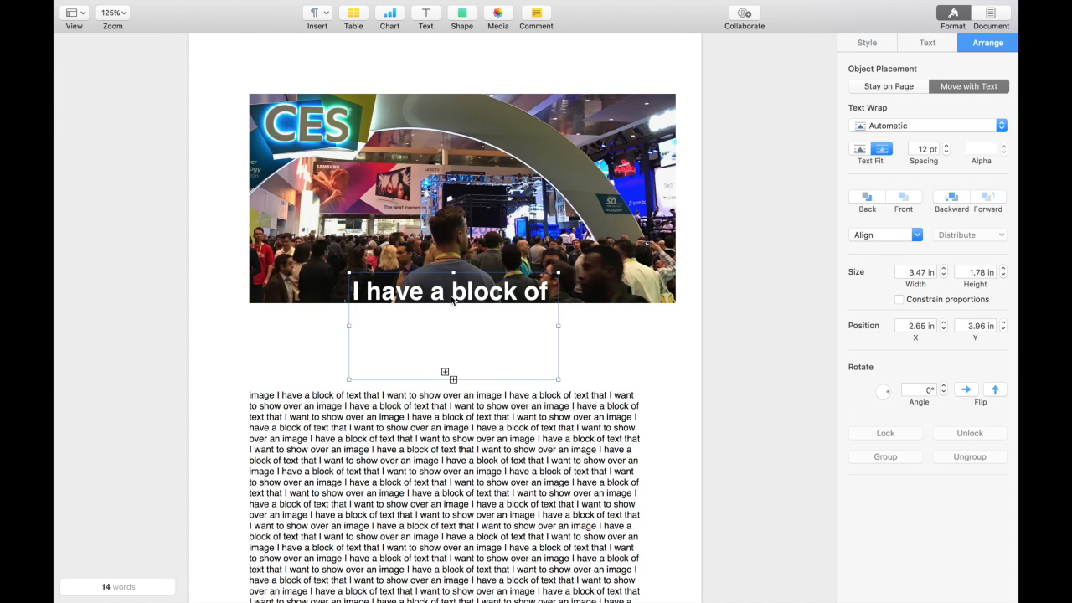
drag(451, 300, 555, 141)
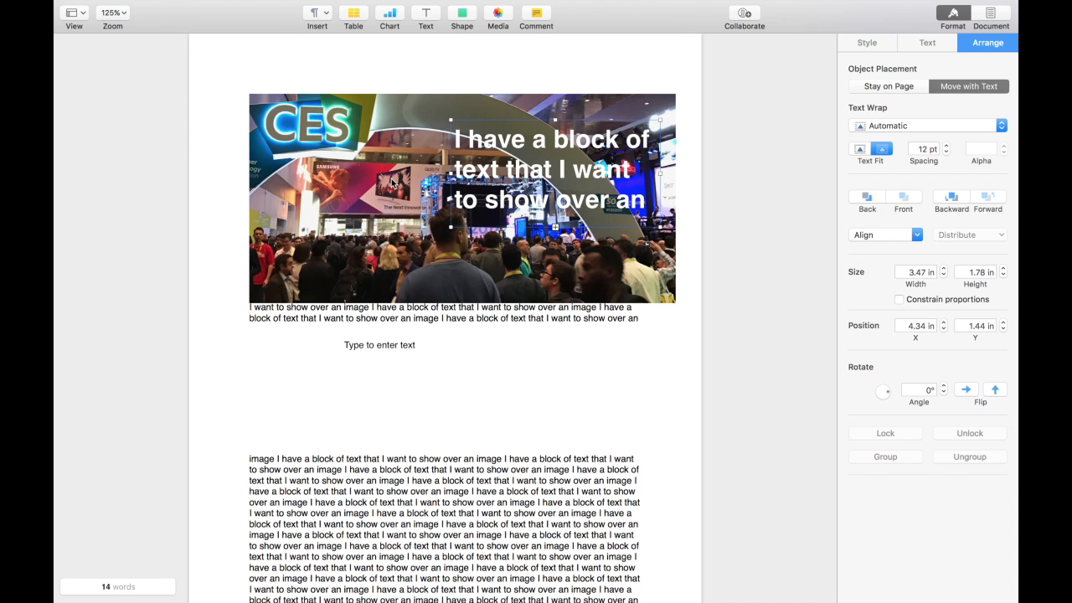
Step: Delete the empty placeholder text box below the image and select the CES image
click(371, 350)
key(BackSpace)
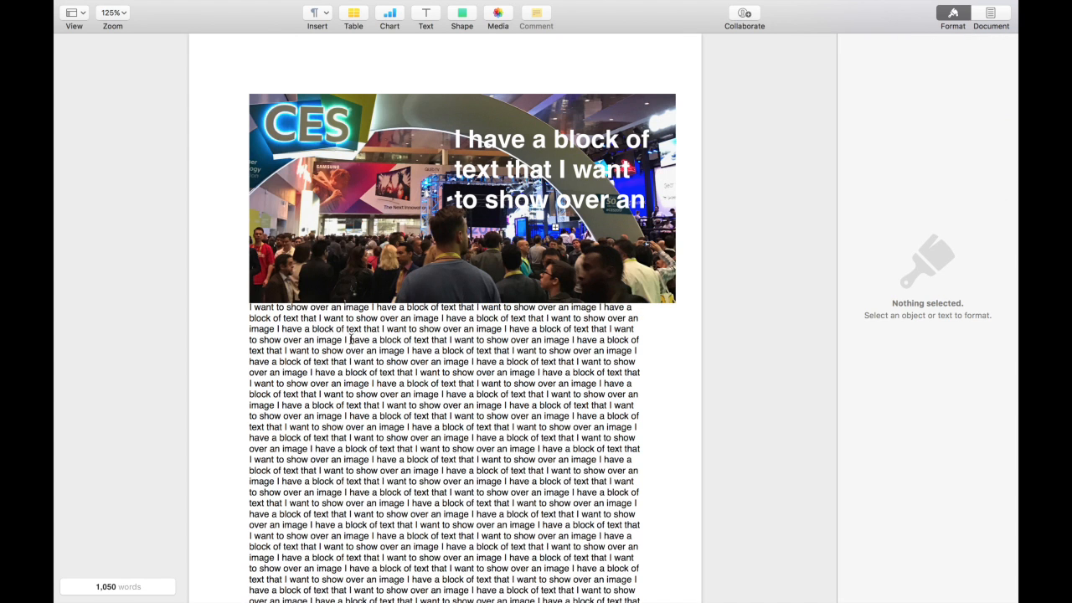
click(335, 328)
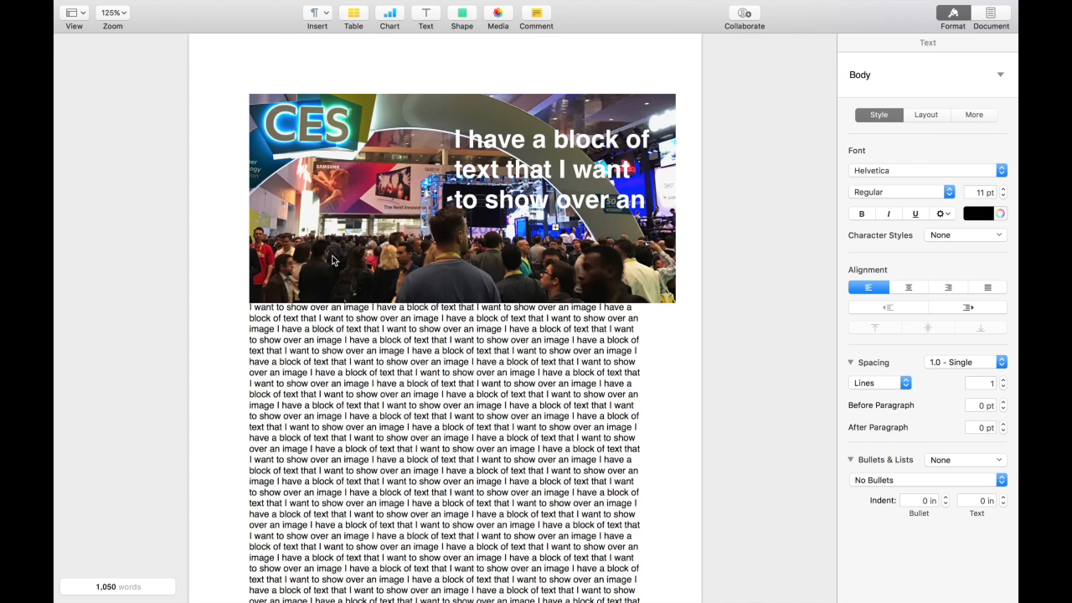
click(309, 171)
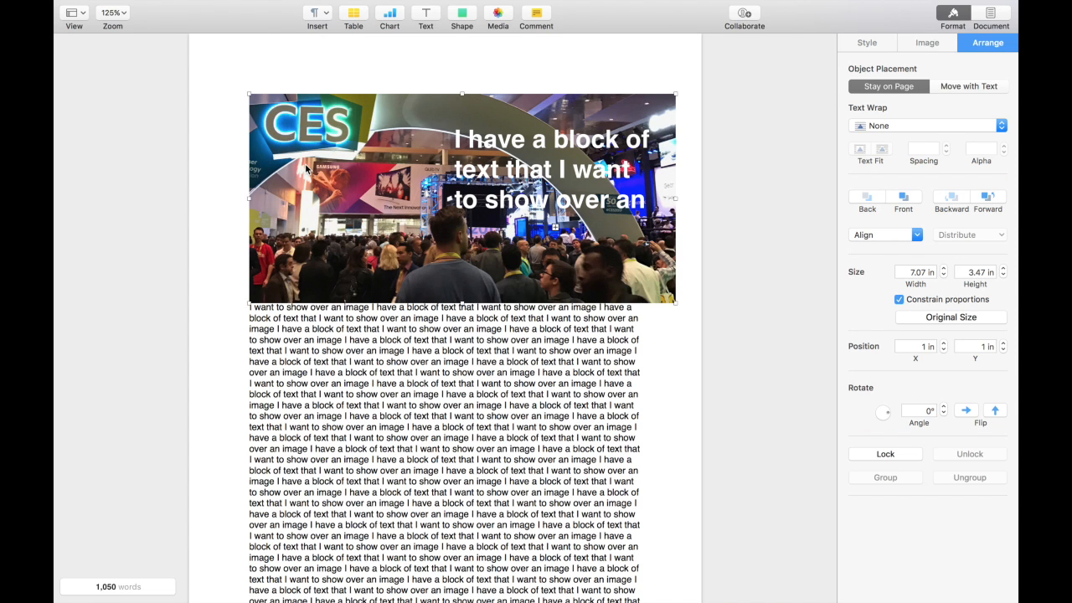
Step: Set the CES image's text wrap to Automatic and move the white heading text box back over the image
click(891, 127)
click(886, 80)
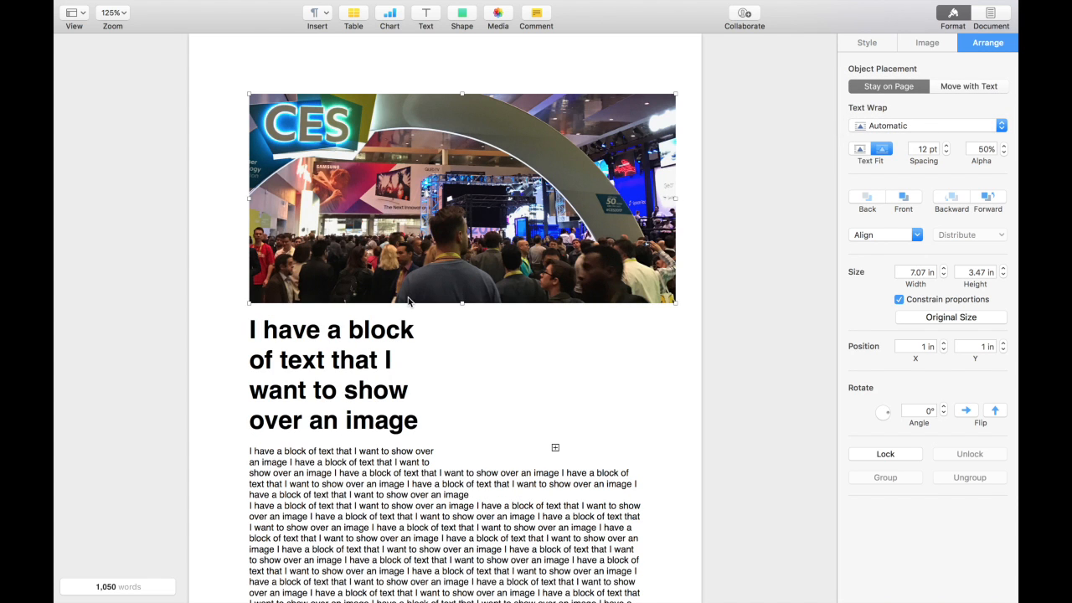
click(557, 416)
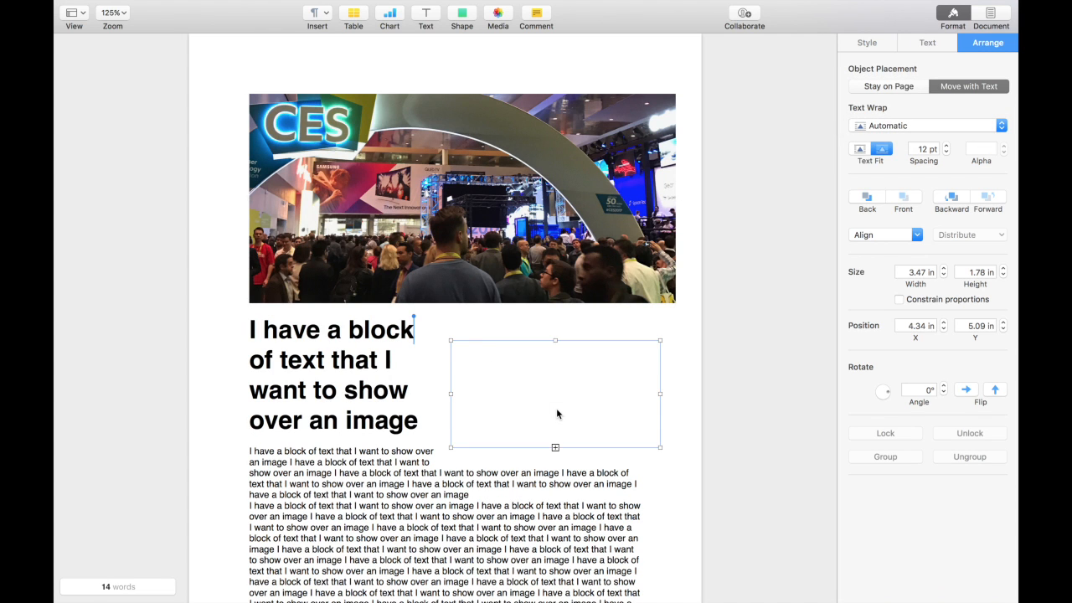
drag(557, 414, 562, 211)
Step: Delete the black title paragraph and its empty line below the image, and apply the Body style to the paragraph that follows
double_click(474, 332)
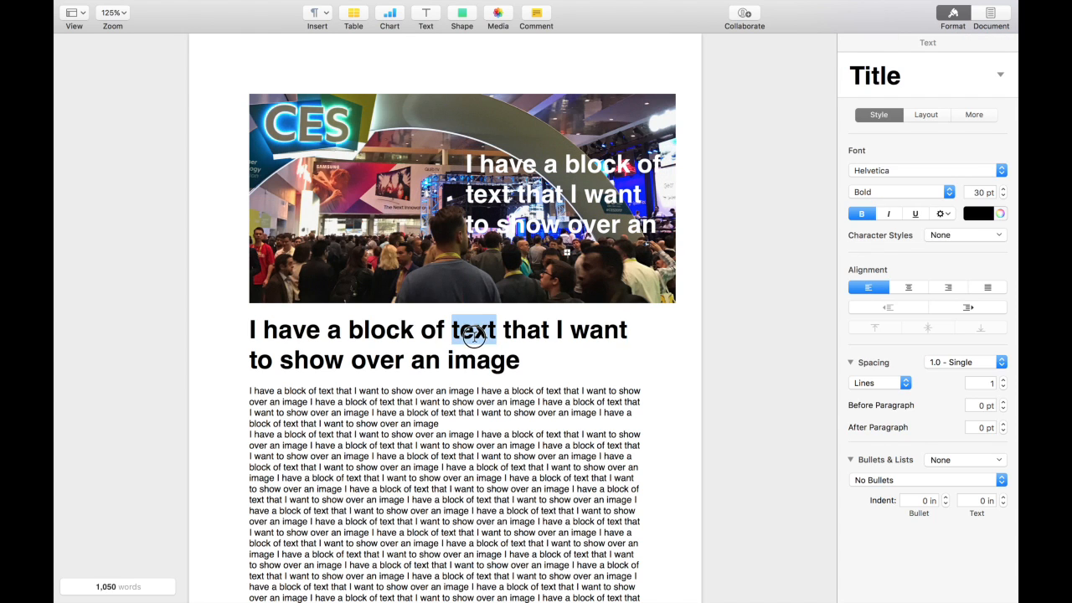
triple_click(474, 333)
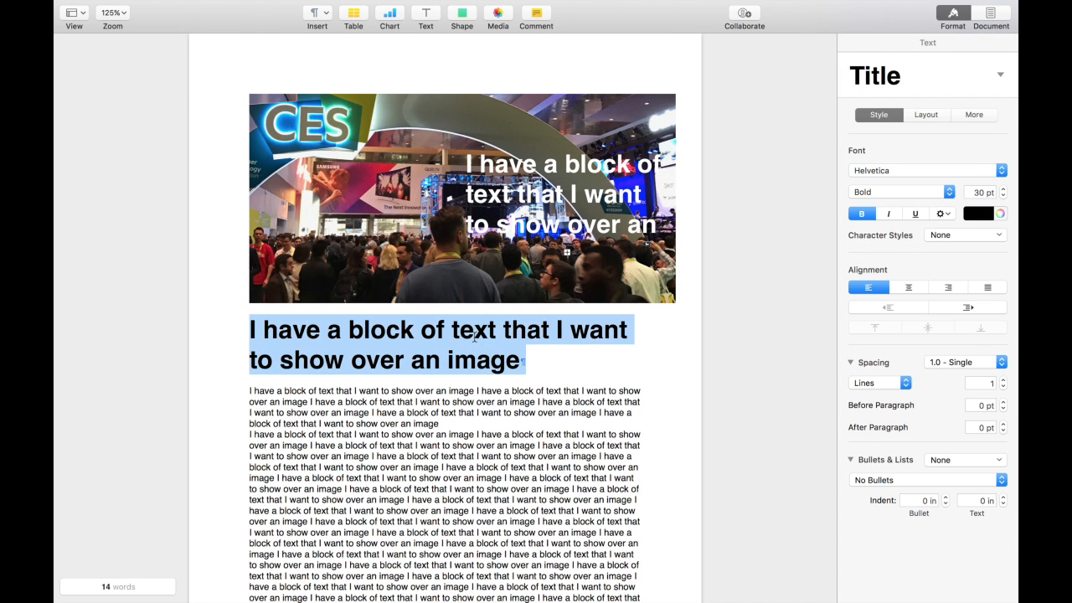
key(BackSpace)
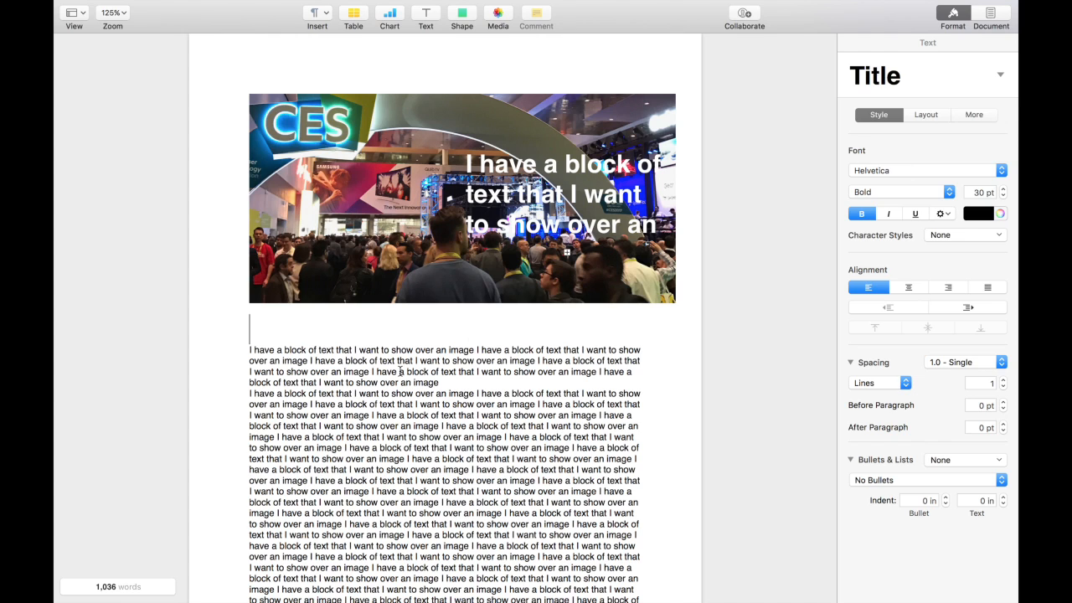
key(Down)
key(BackSpace)
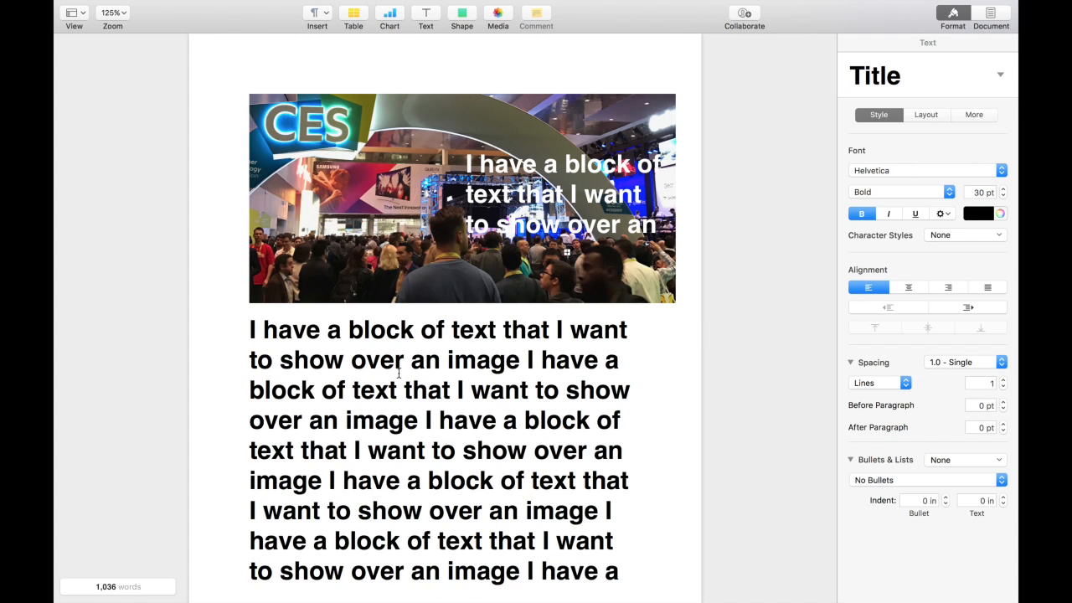
click(885, 80)
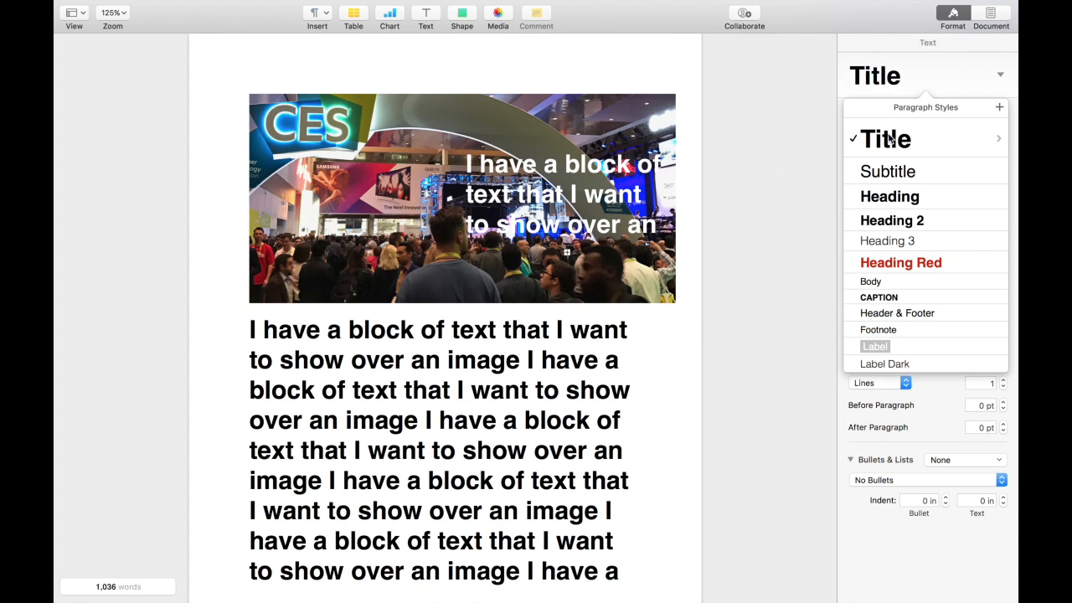
click(876, 282)
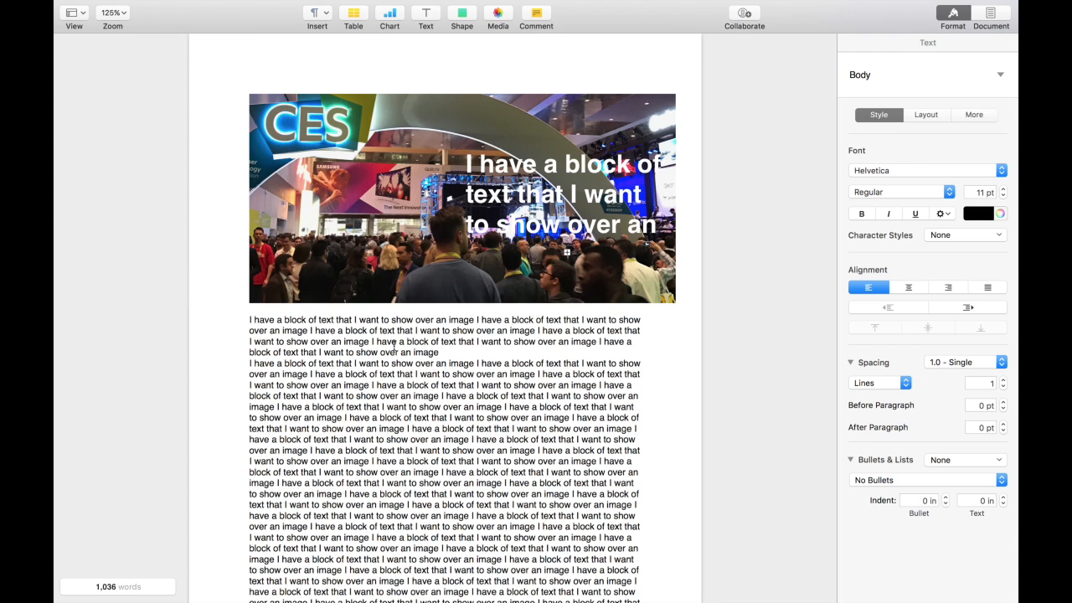
Step: Move the white heading text box lower on the image to about X 2.8 in, Y 2.55 in, and widen it slightly
click(348, 256)
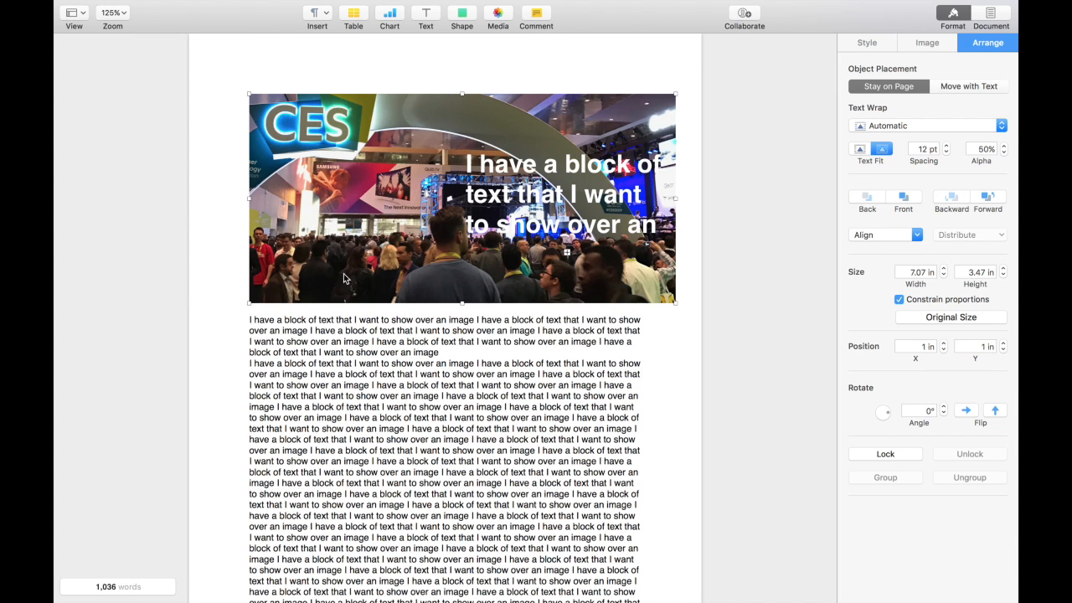
click(345, 328)
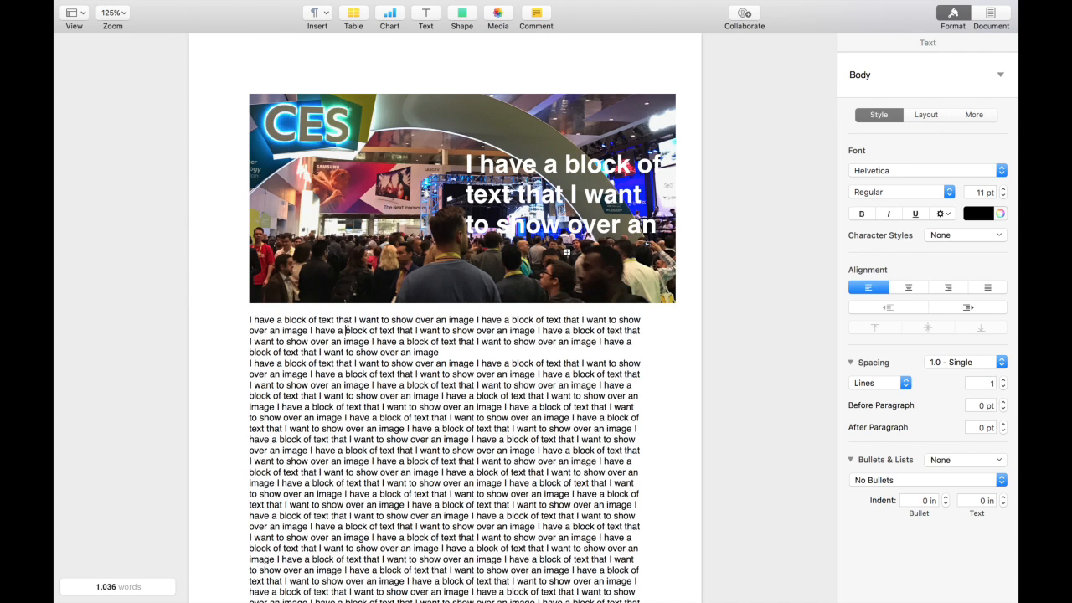
click(383, 273)
drag(569, 194, 528, 240)
drag(471, 224, 478, 240)
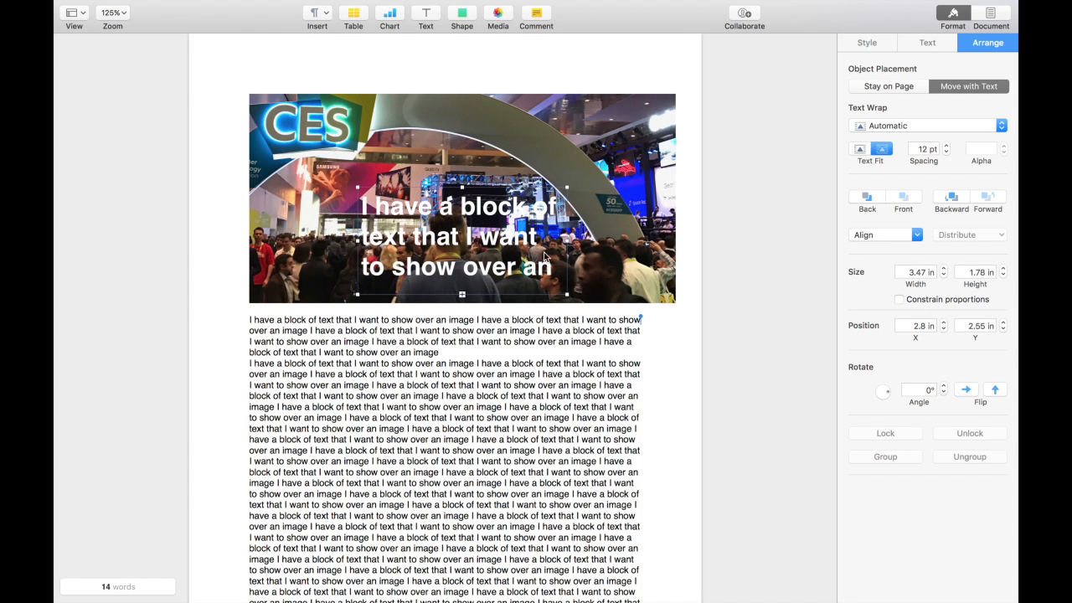
drag(576, 241, 601, 241)
click(641, 319)
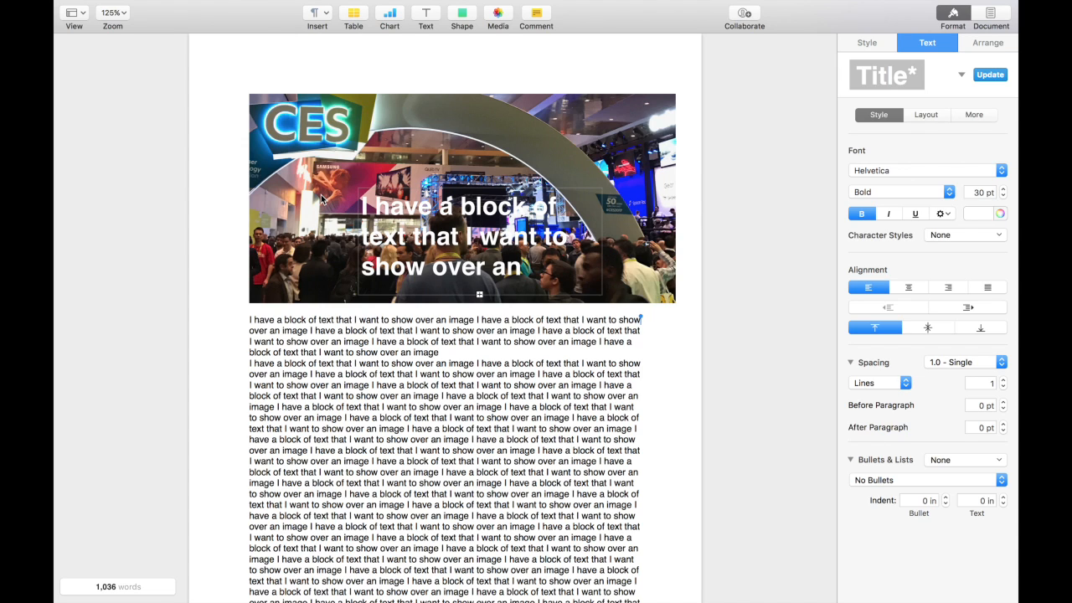
Step: Open the Section Masters options for the white heading text box
mouse_move(287, 3)
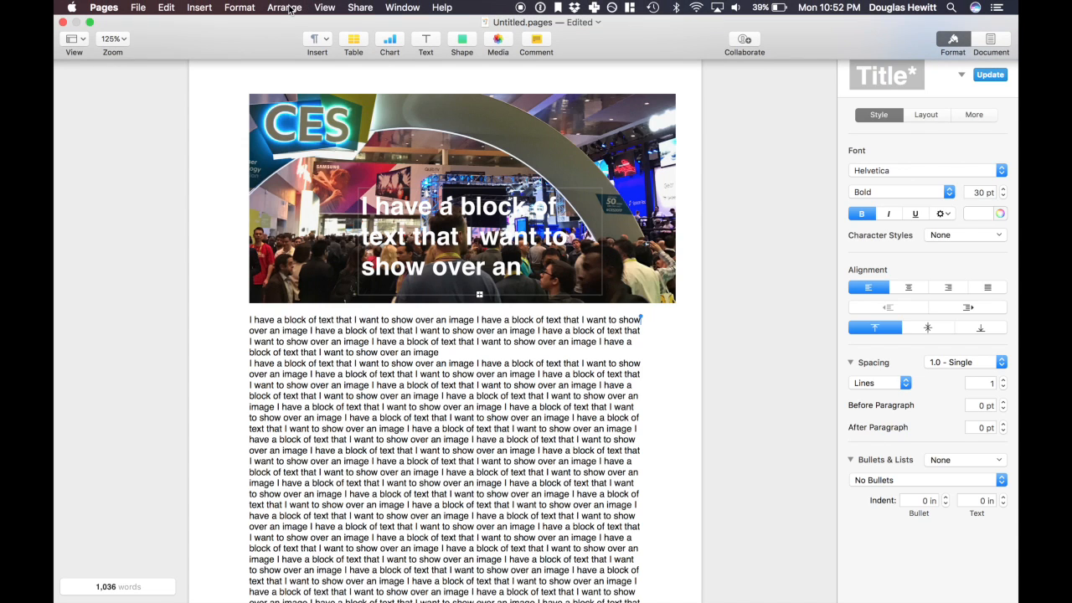
click(285, 8)
mouse_move(317, 216)
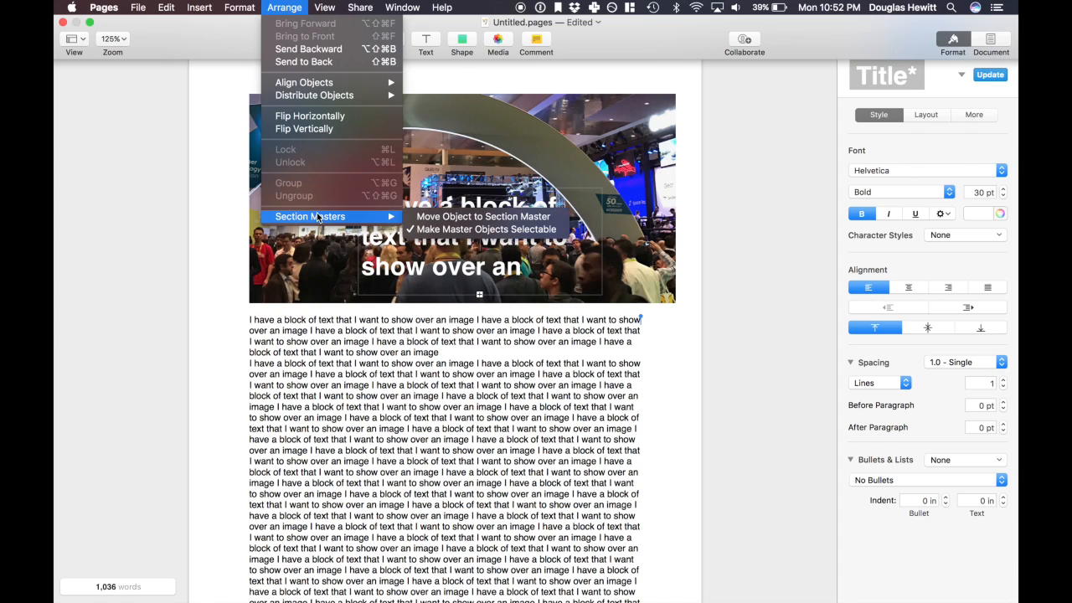